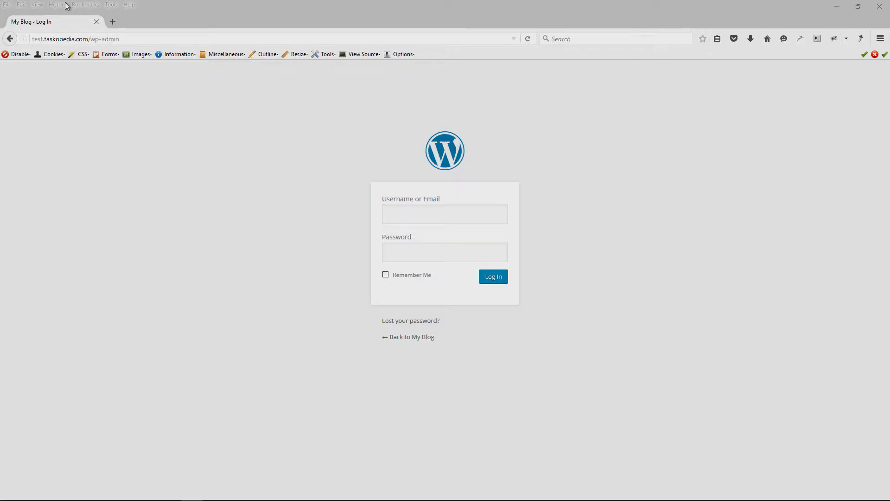
Load test.taskopedia.com, then test.taskopedia.com/wp-admin to bring up the login page
left_click(125, 38)
left_click(127, 38)
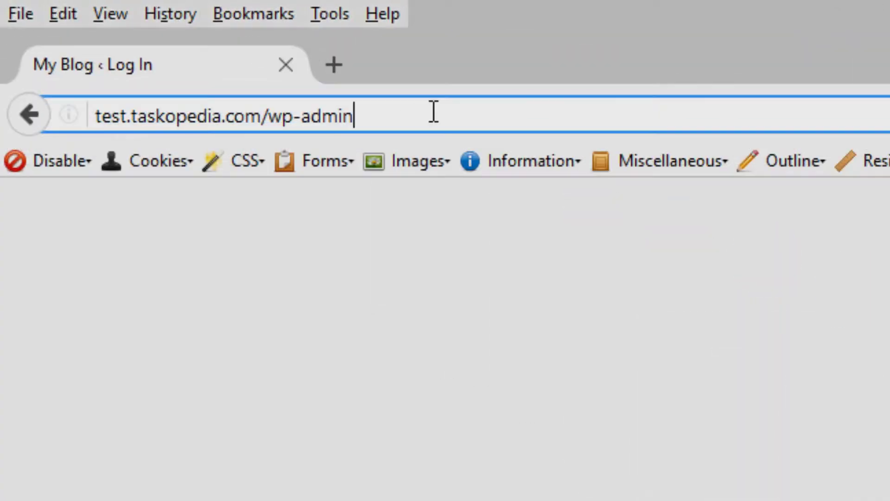
left_click_drag(434, 112, 92, 133)
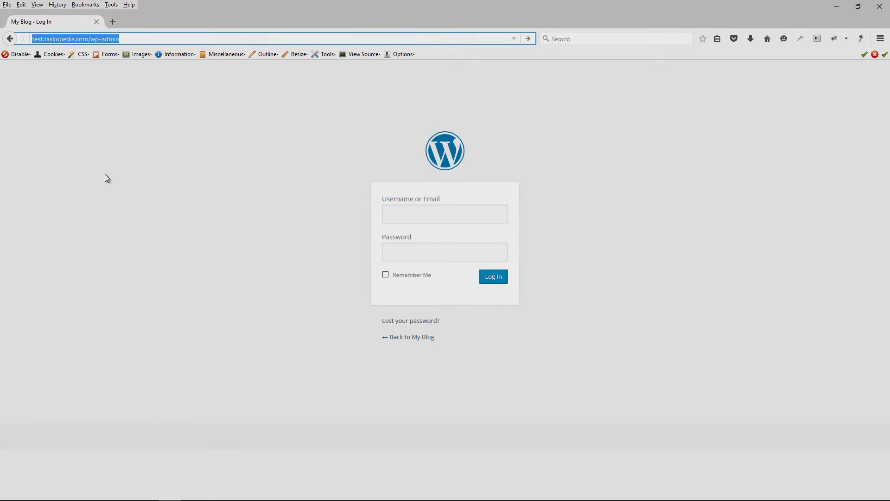
type("test.taskopedia.com")
key("Return")
type("/w")
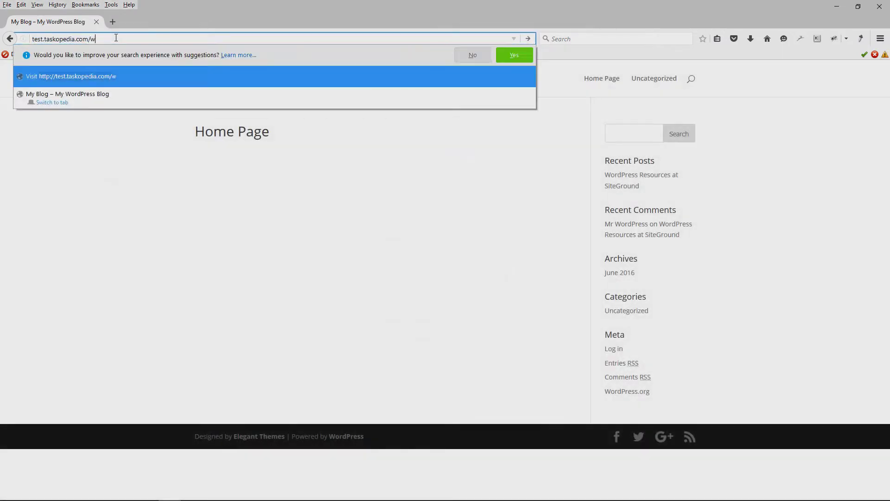
type("p-admin")
key("Return")
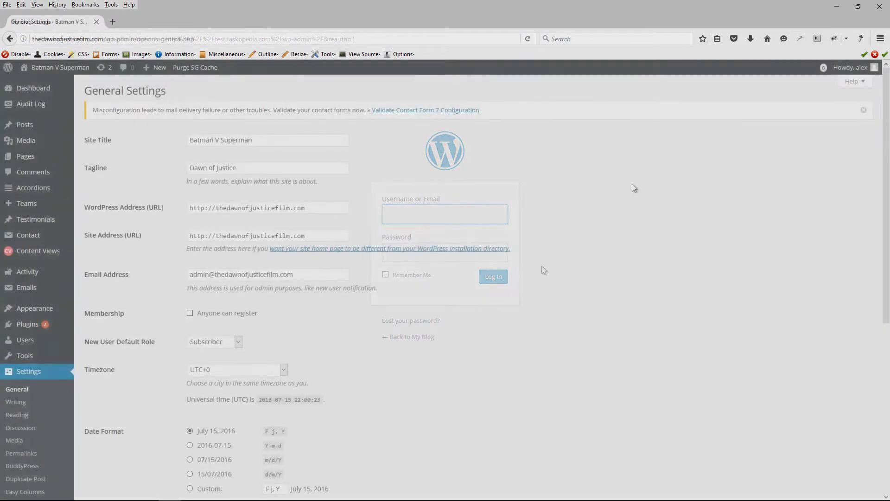
Replace the WPS Hide Login slug 'login' with 'sesamestreet' and save the changes
scroll(632, 184, "down", 10)
double_click(343, 421)
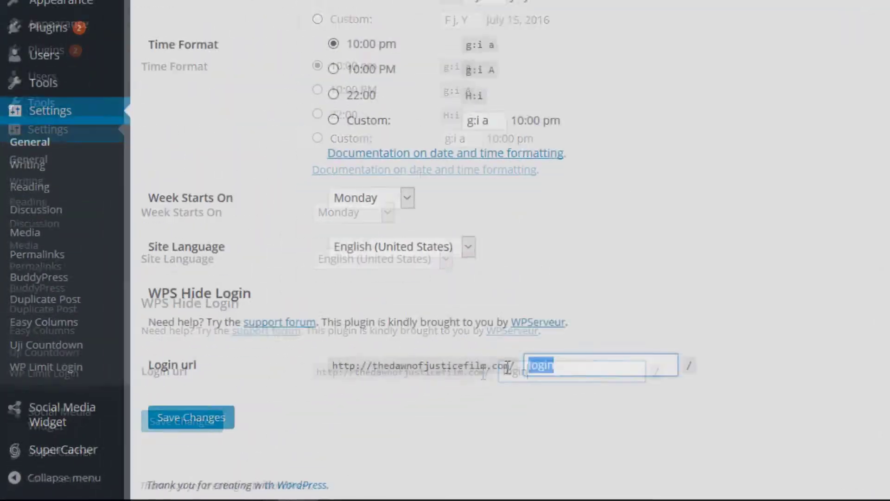
type("ses")
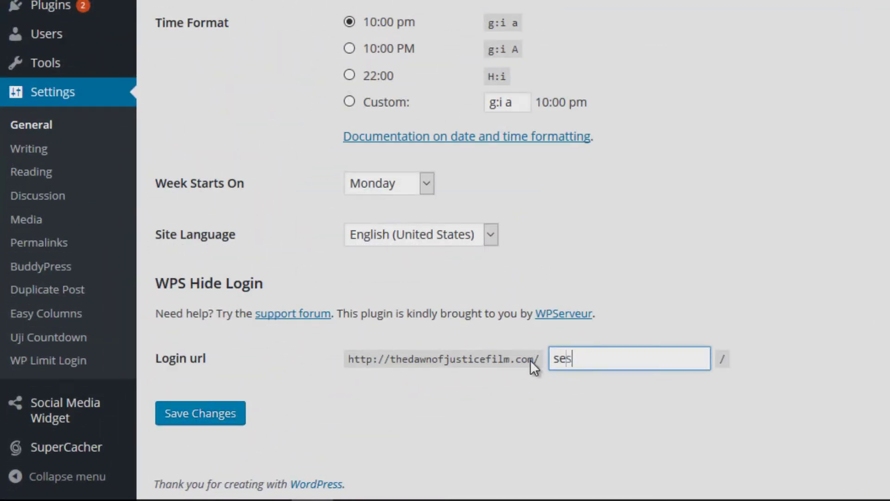
type("amestreet")
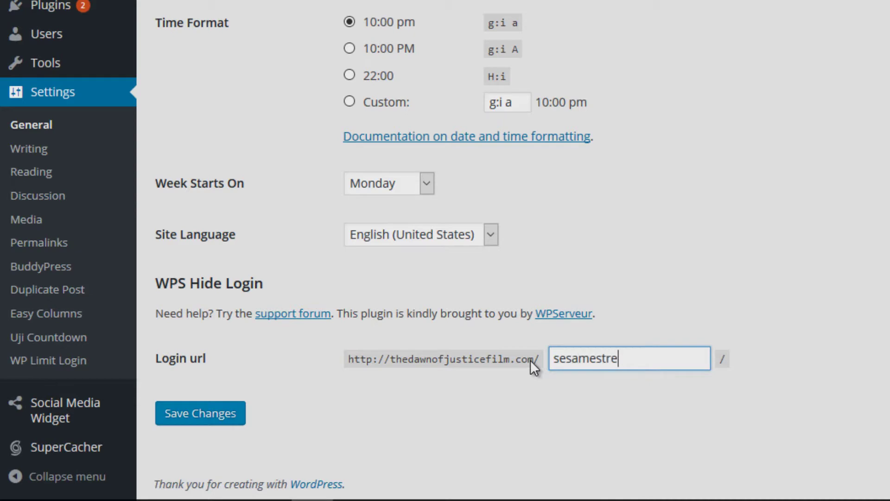
left_click(214, 414)
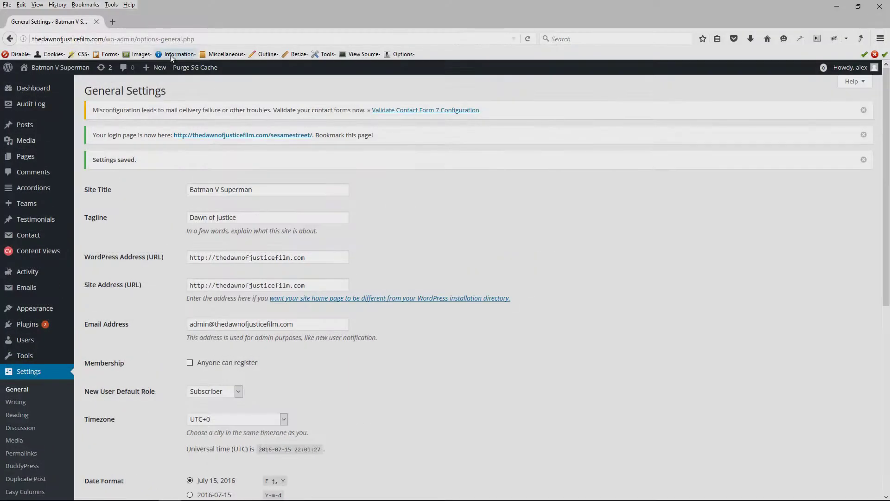
left_click(128, 39)
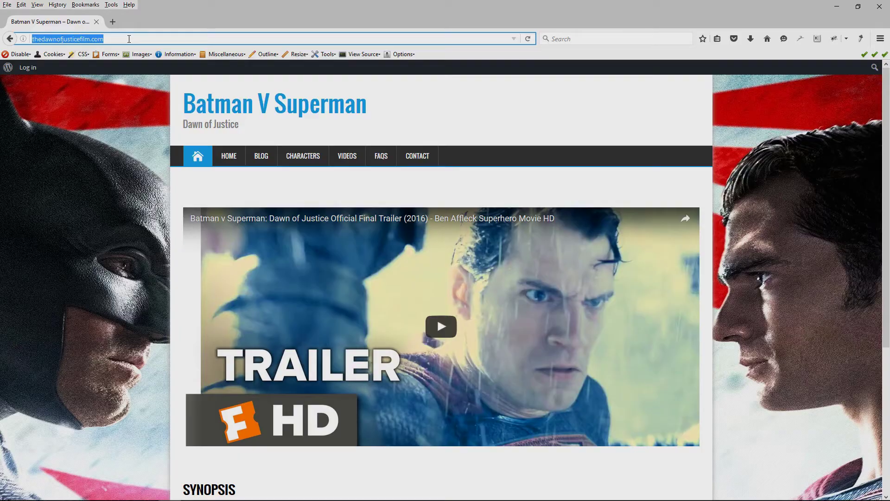
Go to thedawnofjusticefilm.com/opensesame/ by accepting the address-bar autocompletion
type("thedawnofjusticefilm.com/op")
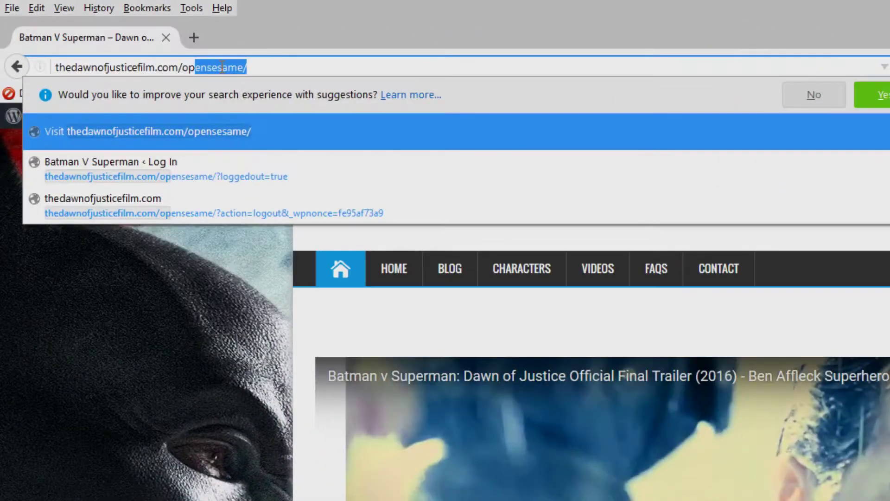
key("Return")
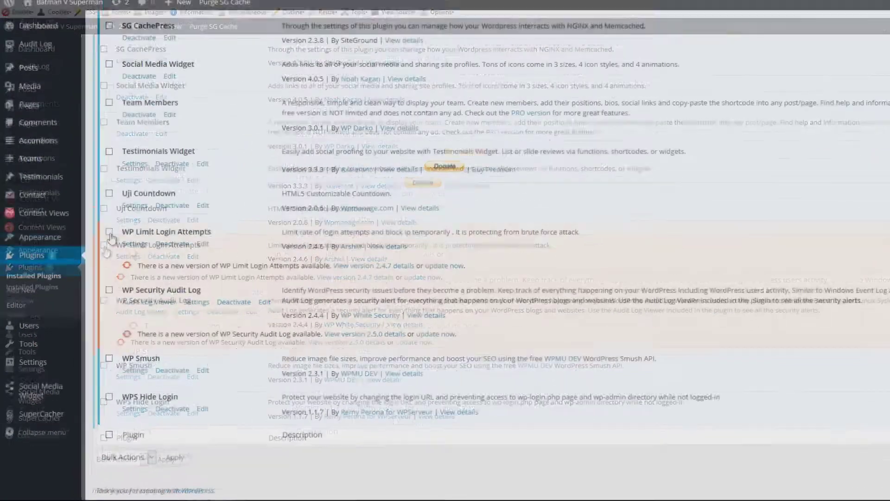
Bulk-delete Bring Back the Get Shortlink Button and BuddyPress, confirming removal of their files
left_click(95, 267)
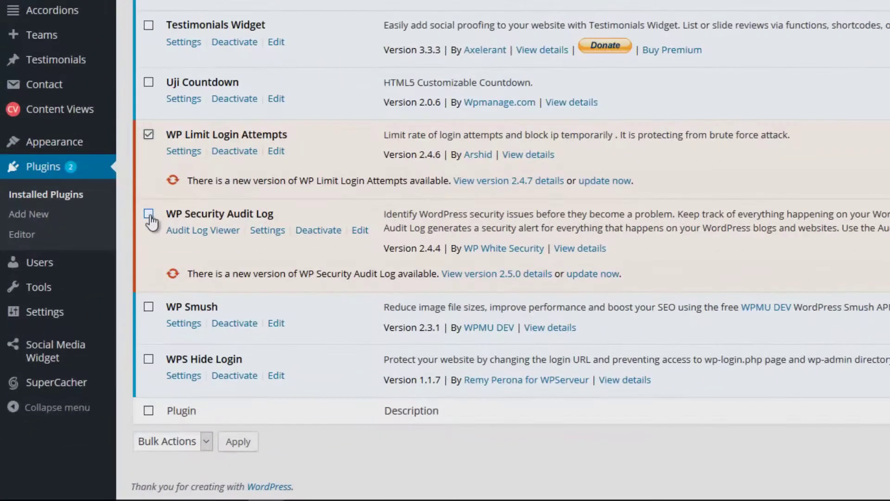
left_click(205, 441)
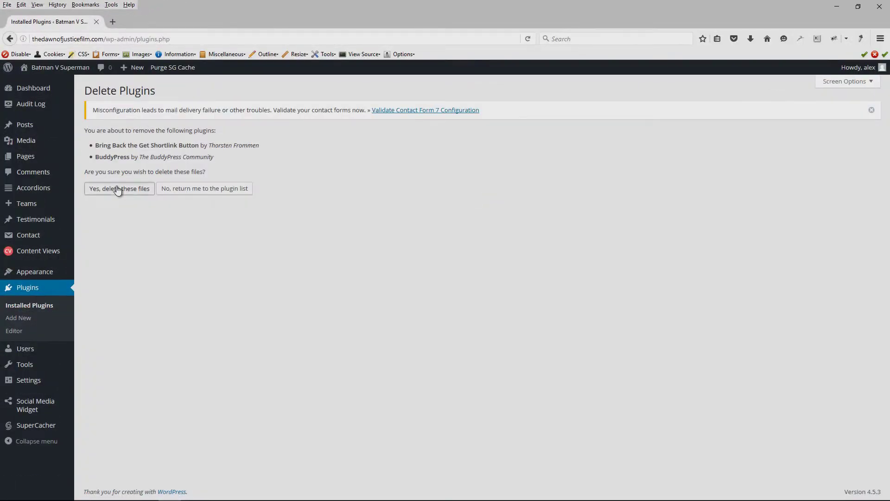
left_click(118, 189)
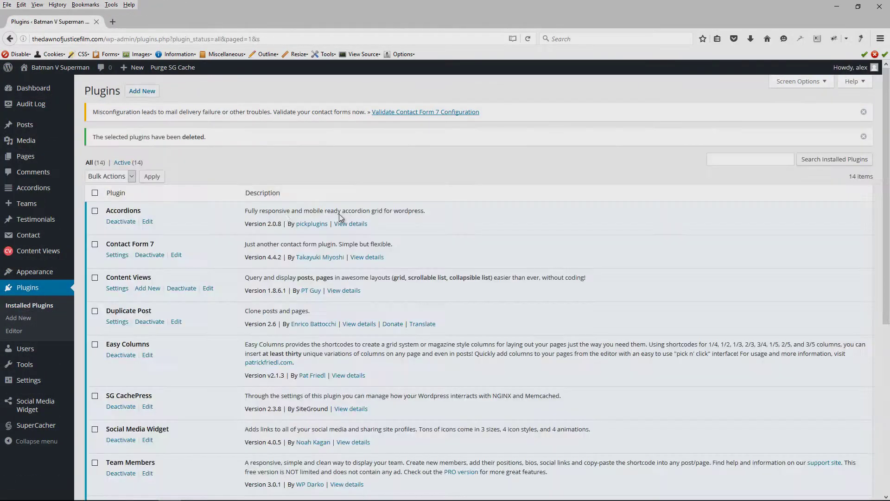
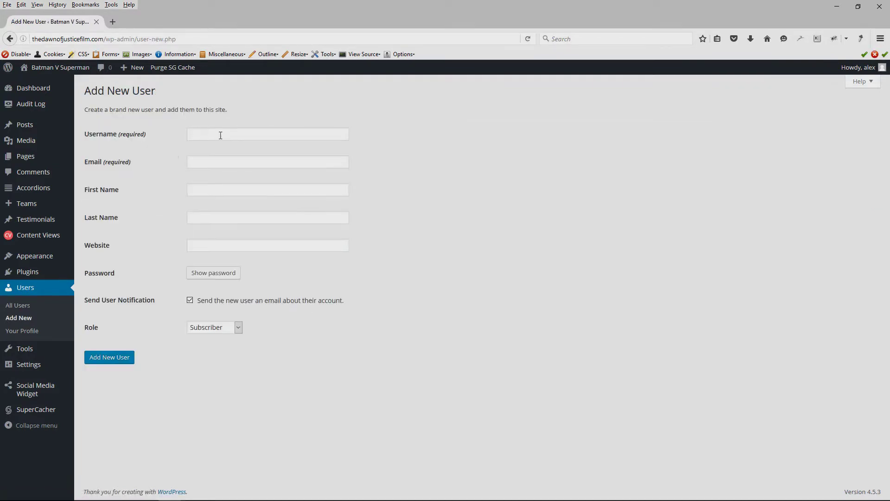
Create user 'admin' with an email, the generated password and the Subscriber role
left_click(221, 135)
type("admin")
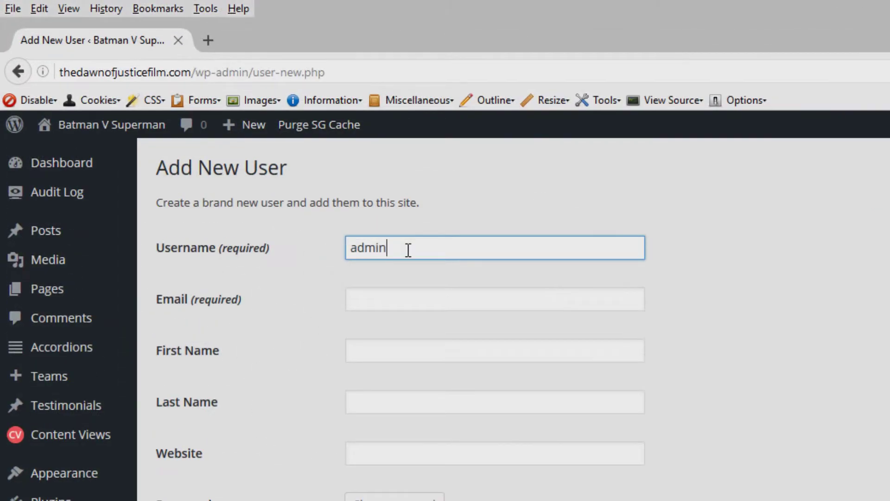
key("Tab")
type("ad")
type("min")
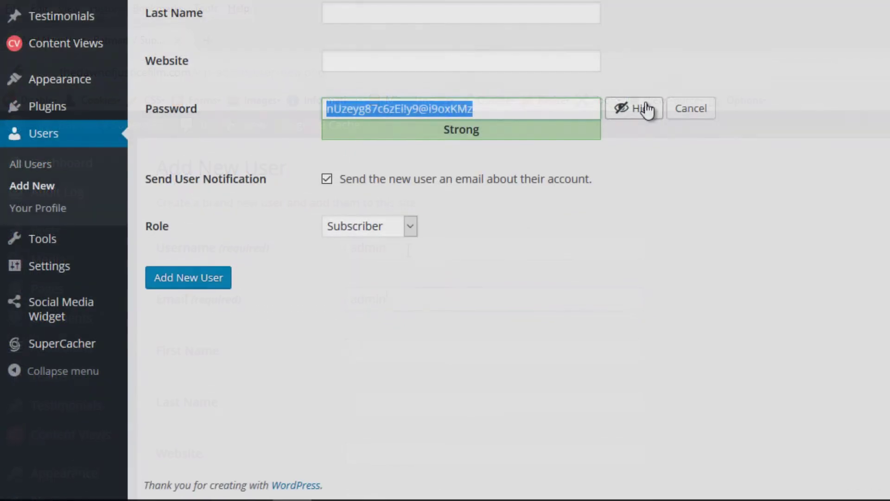
left_click(646, 109)
left_click(454, 161)
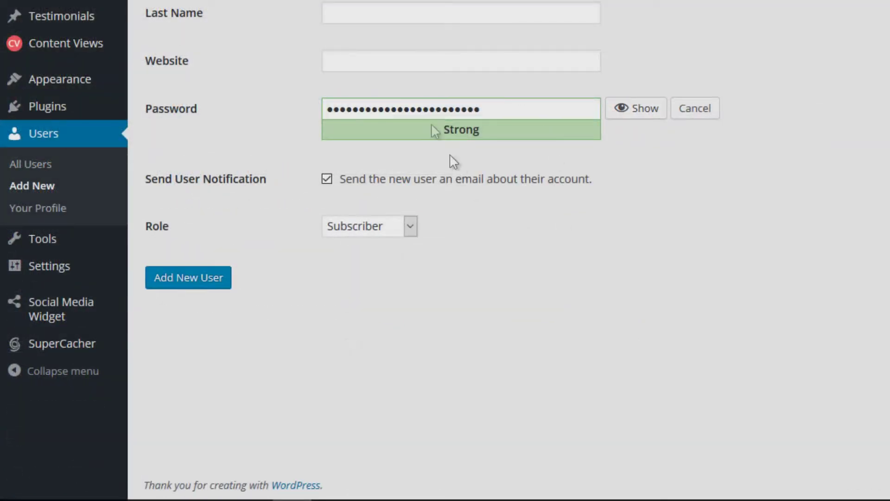
left_click(413, 227)
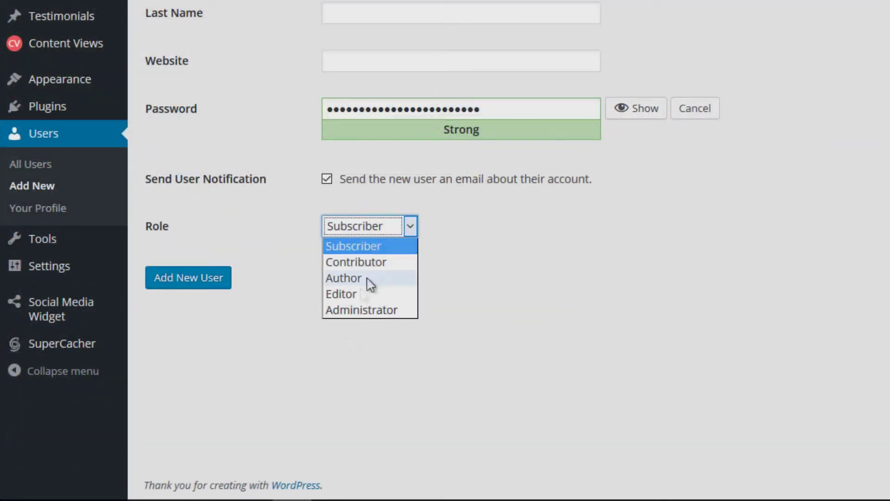
left_click(364, 246)
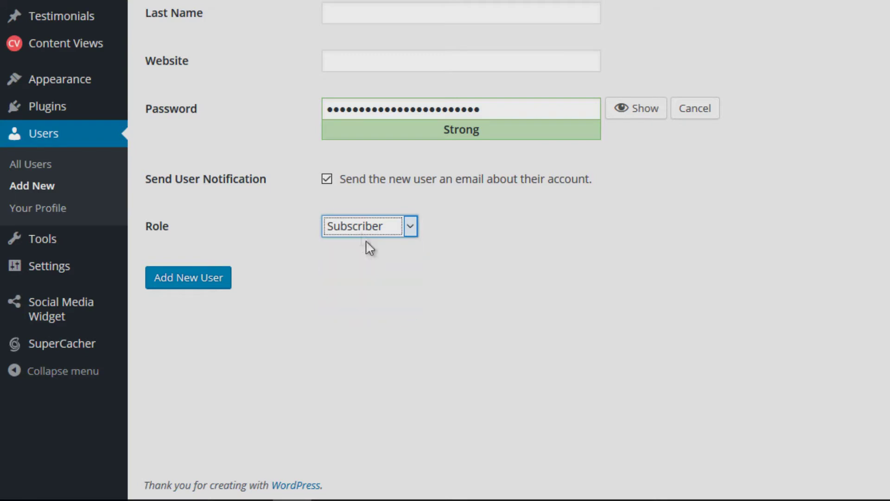
left_click(176, 278)
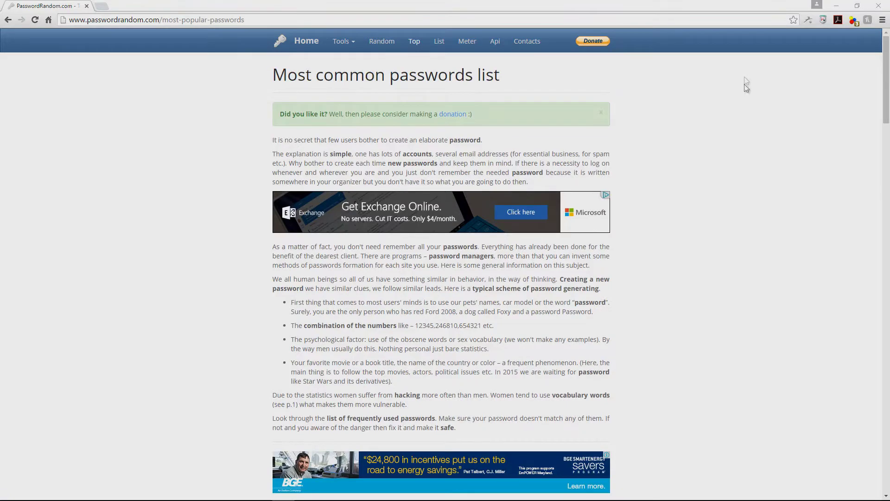
scroll(746, 86, "down", 9)
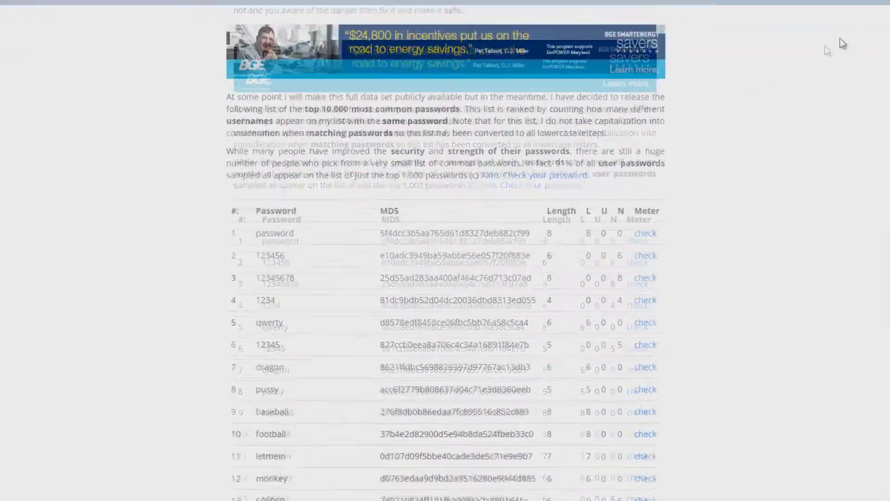
scroll(842, 44, "down", 3)
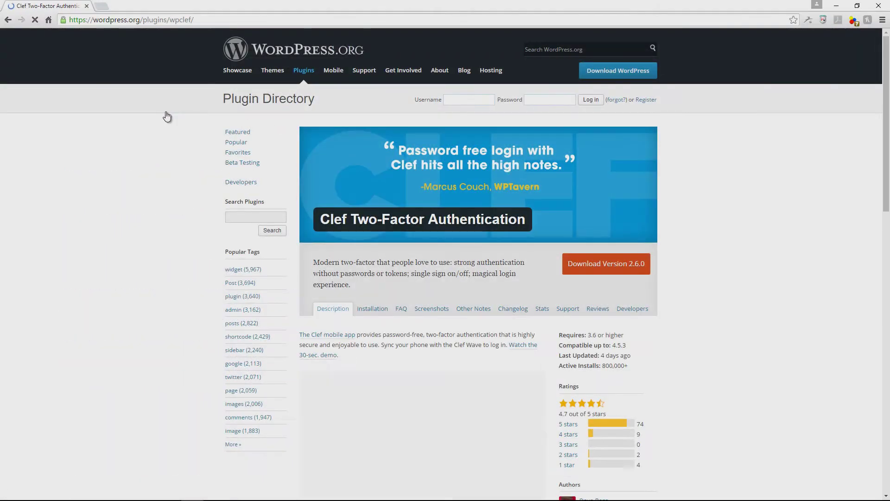
Play the Clef demo video and skip it forward to about 00:48
scroll(635, 187, "down", 5)
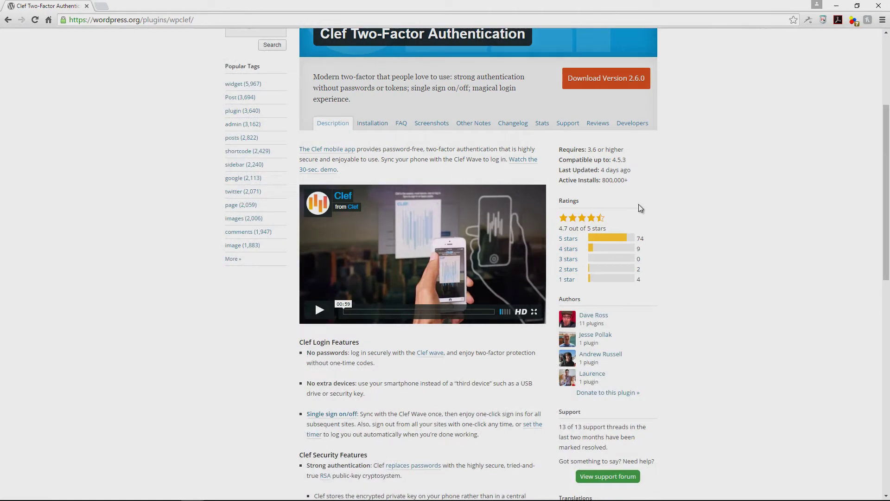
left_click(406, 246)
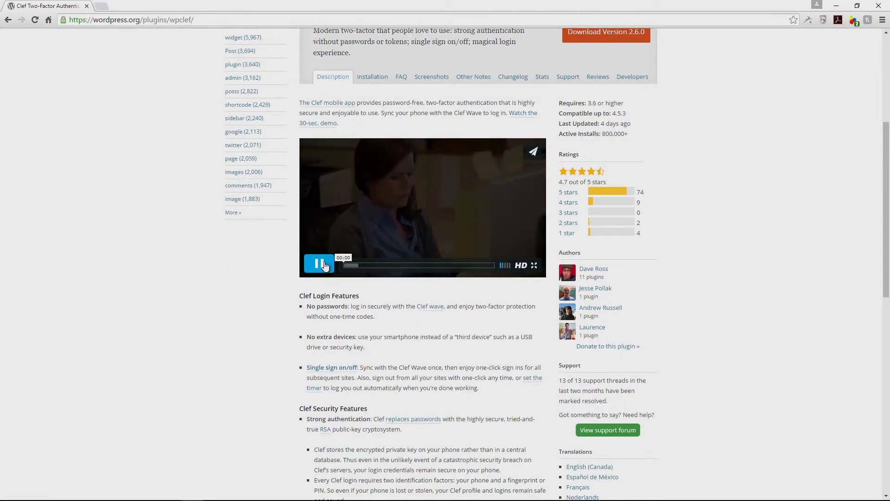
left_click(418, 264)
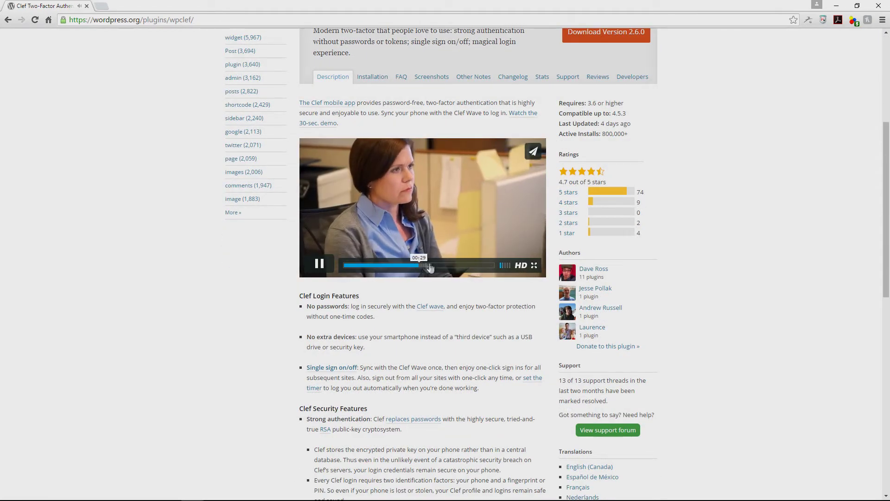
left_click_drag(430, 268, 482, 269)
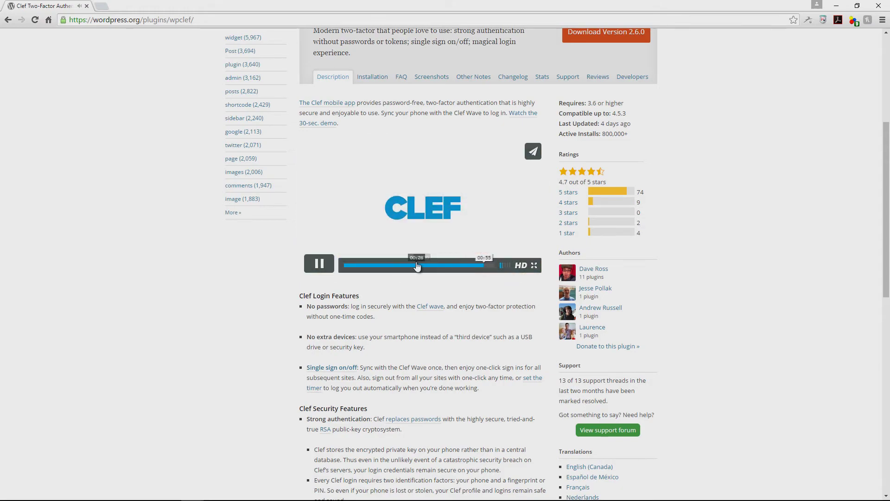
scroll(698, 312, "down", 6)
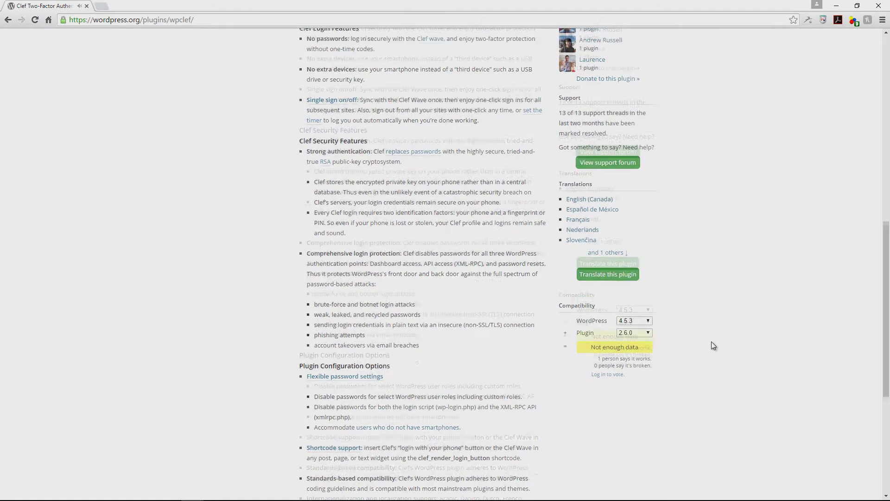
scroll(713, 346, "up", 15)
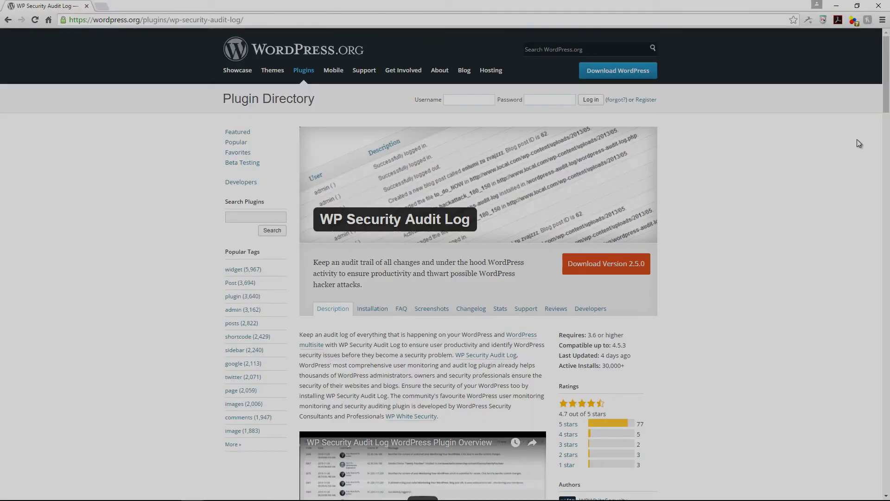
Scroll down the WP Security Audit Log plugin page to its list of recorded security alerts
scroll(858, 140, "down", 8)
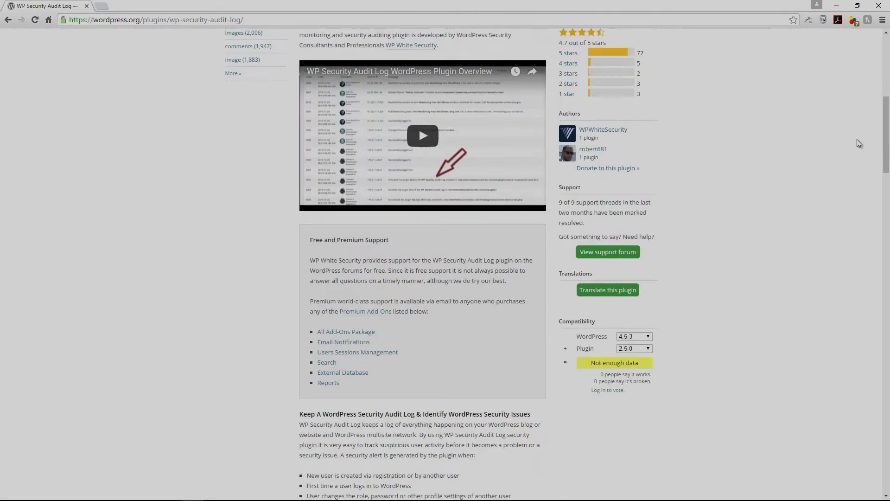
scroll(857, 143, "down", 3)
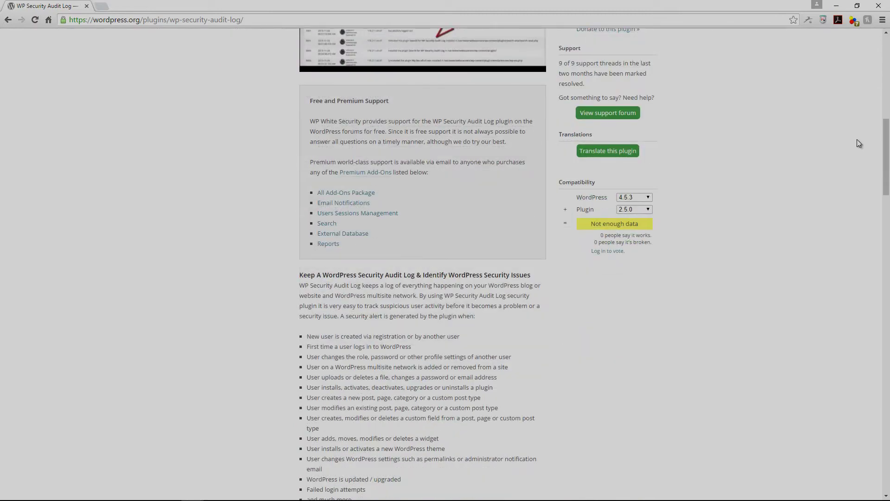
scroll(857, 140, "down", 4)
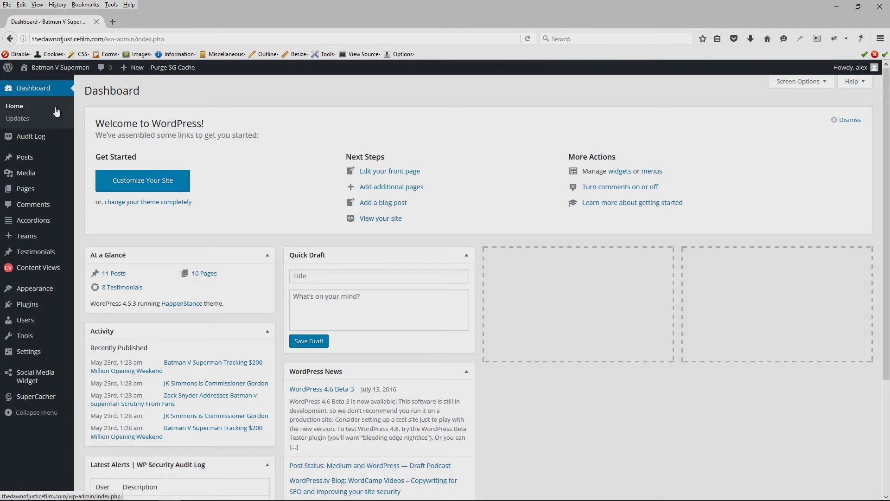
Open the Audit Log Viewer from the Audit Log menu and scroll through its 36 events
mouse_move(57, 145)
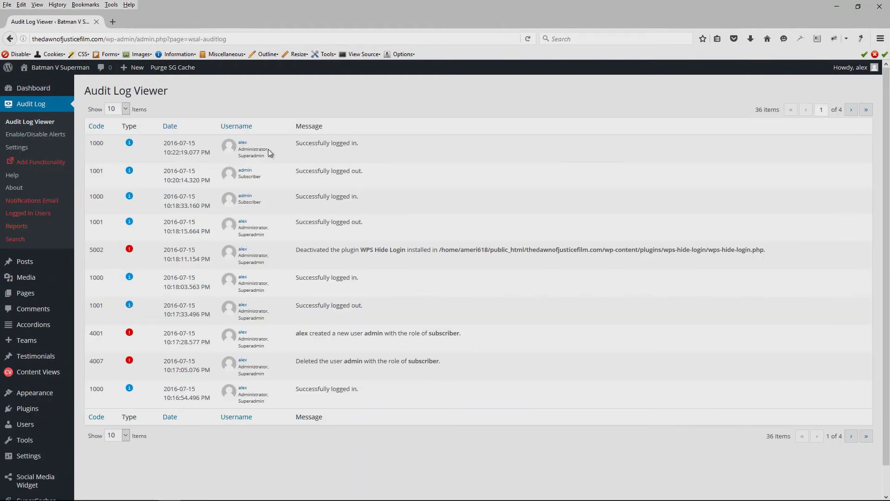
scroll(269, 158, "down", 2)
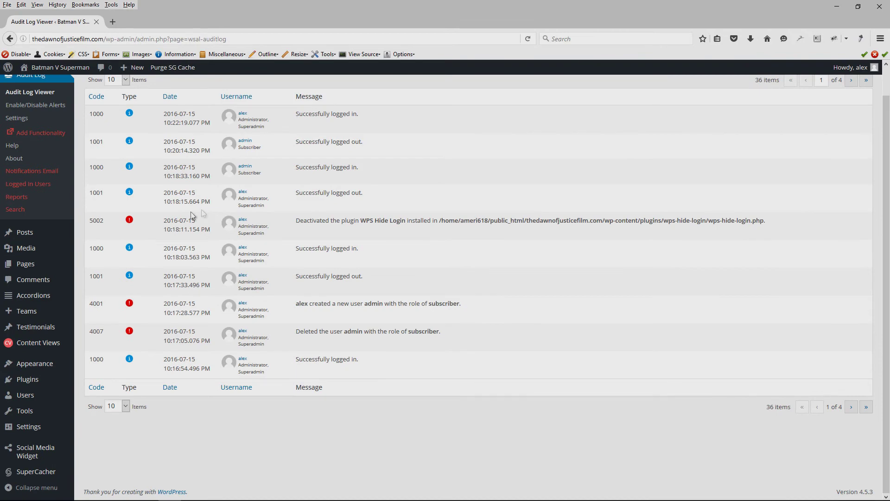
scroll(180, 215, "up", 2)
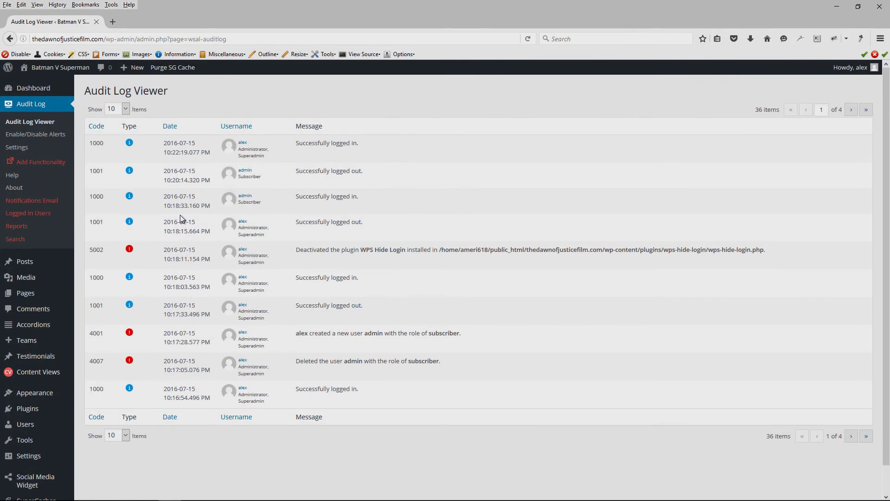